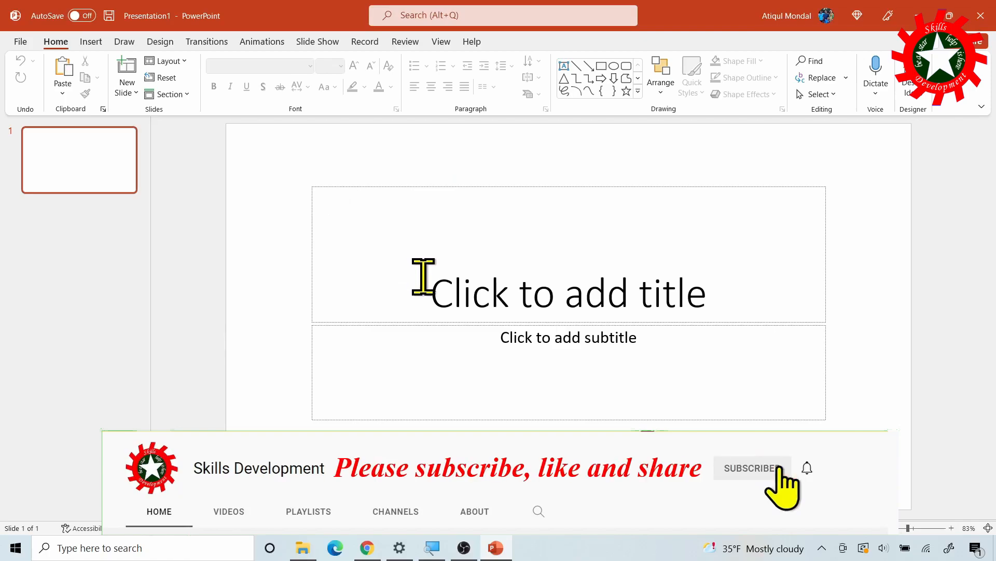
- Start a new photo album and add Picture1.jpg through Picture7.jpg from the album folder
click(91, 41)
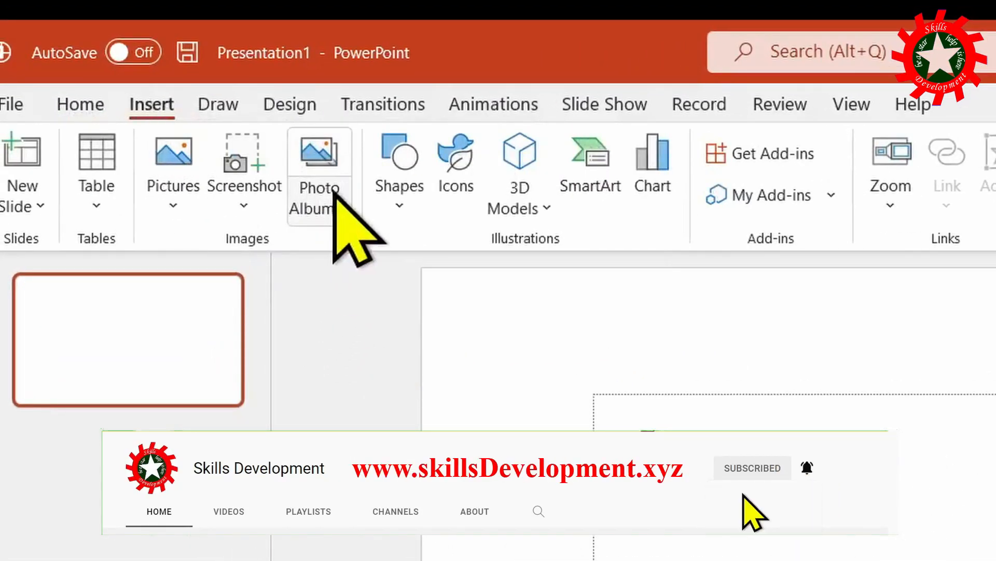
click(343, 211)
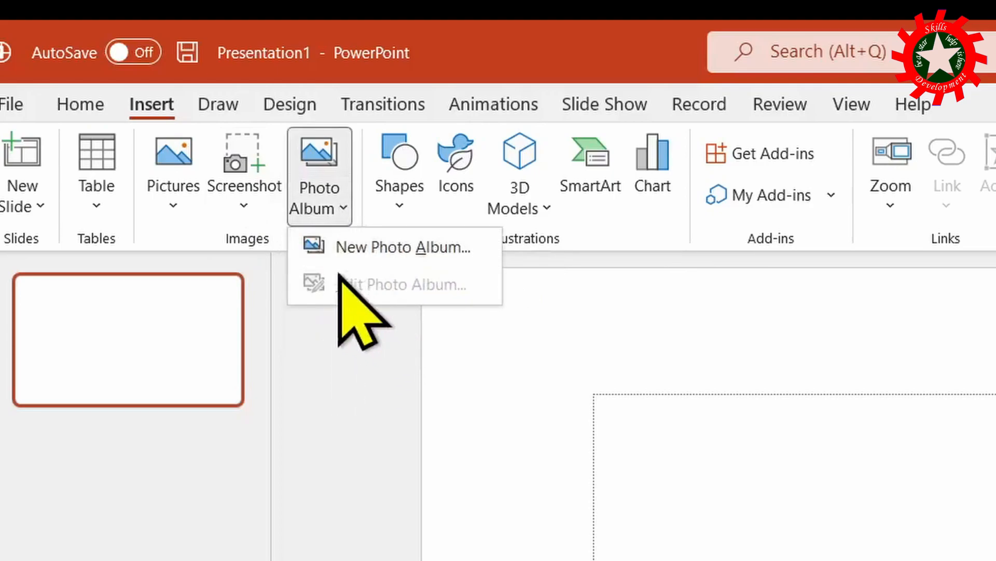
click(378, 248)
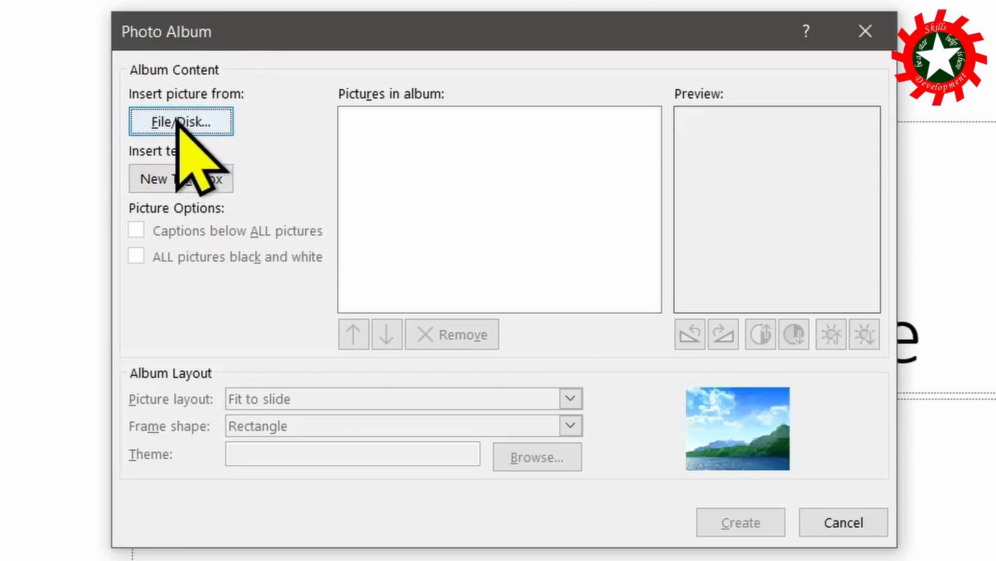
click(177, 119)
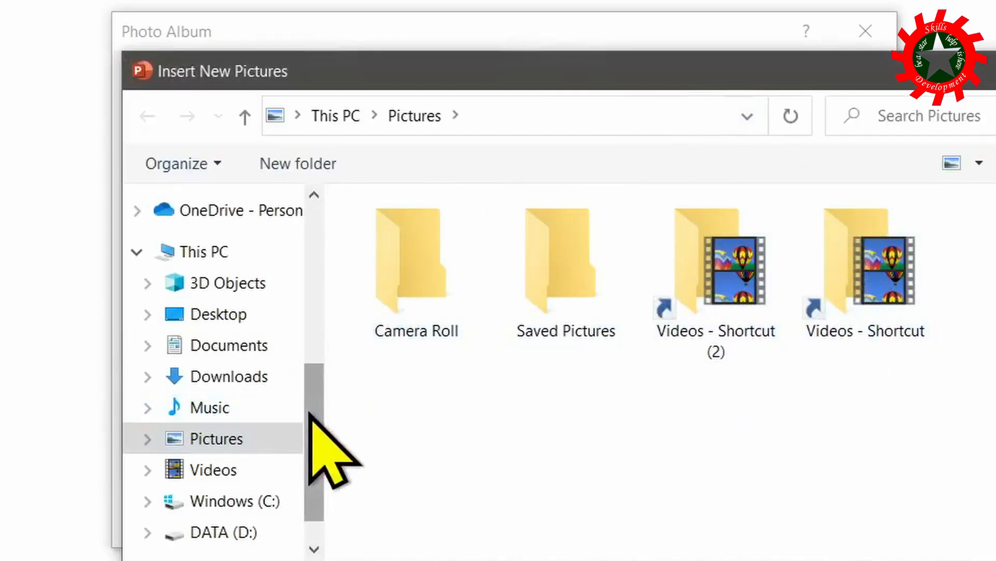
drag(310, 408, 309, 261)
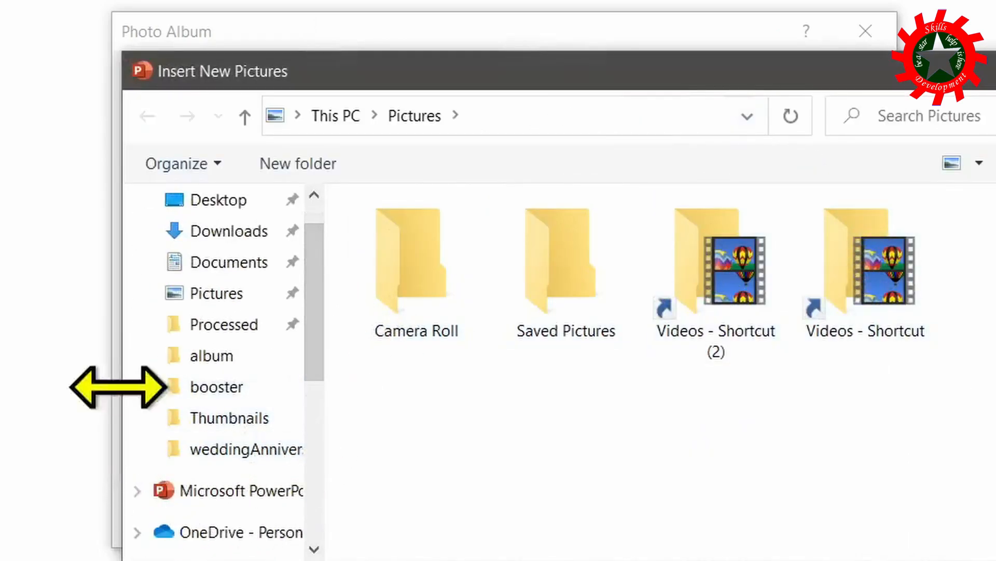
click(203, 353)
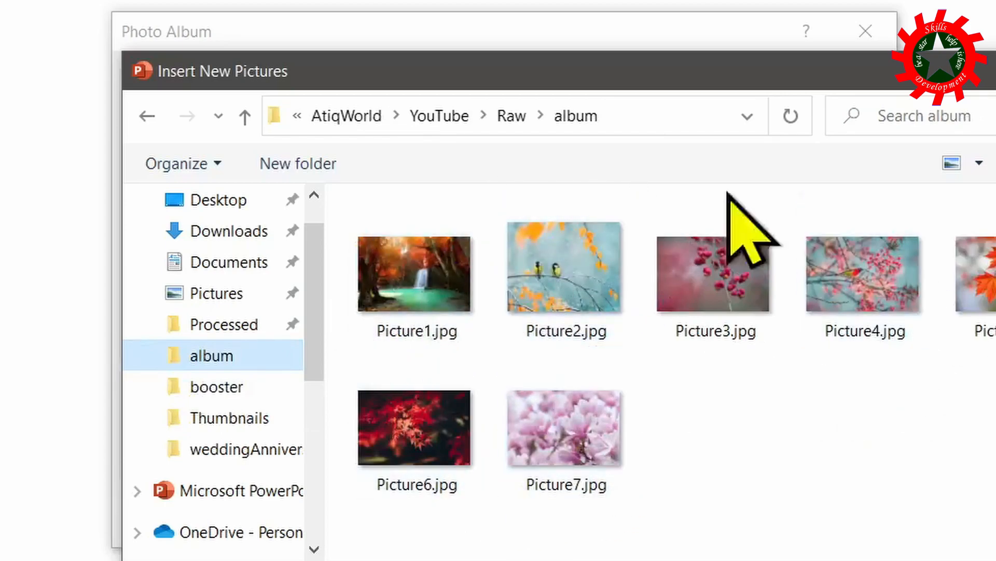
click(393, 263)
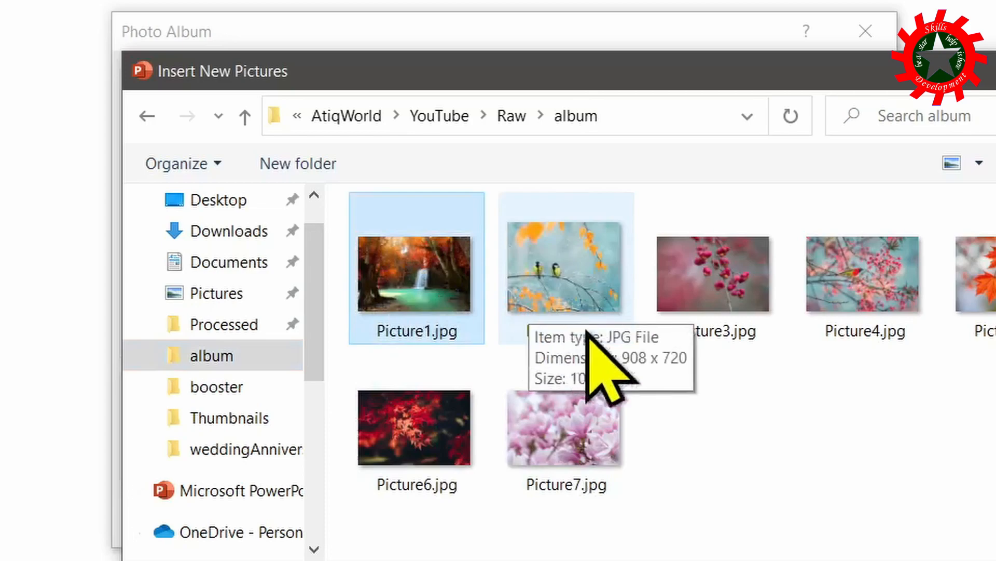
shift+click(567, 427)
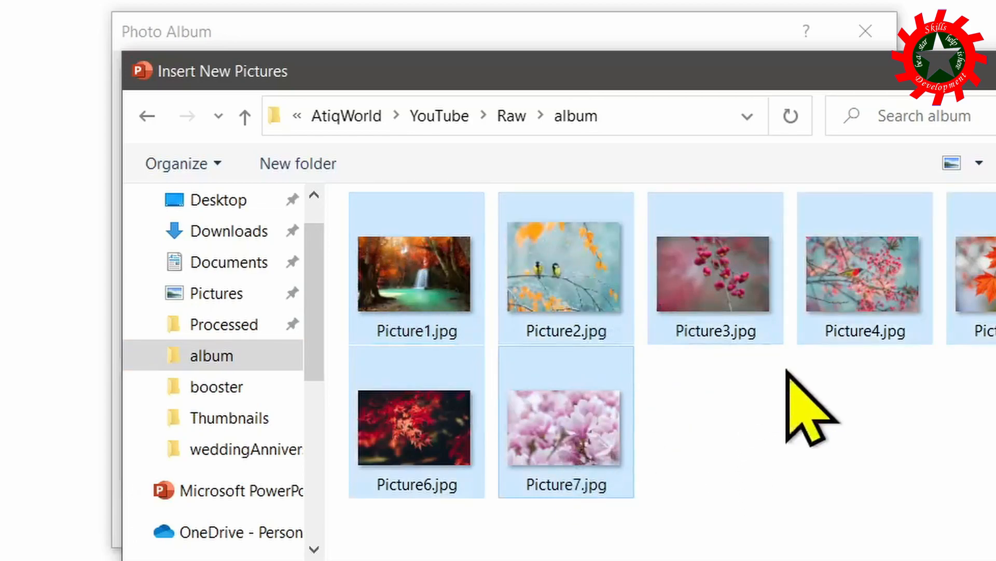
key(Return)
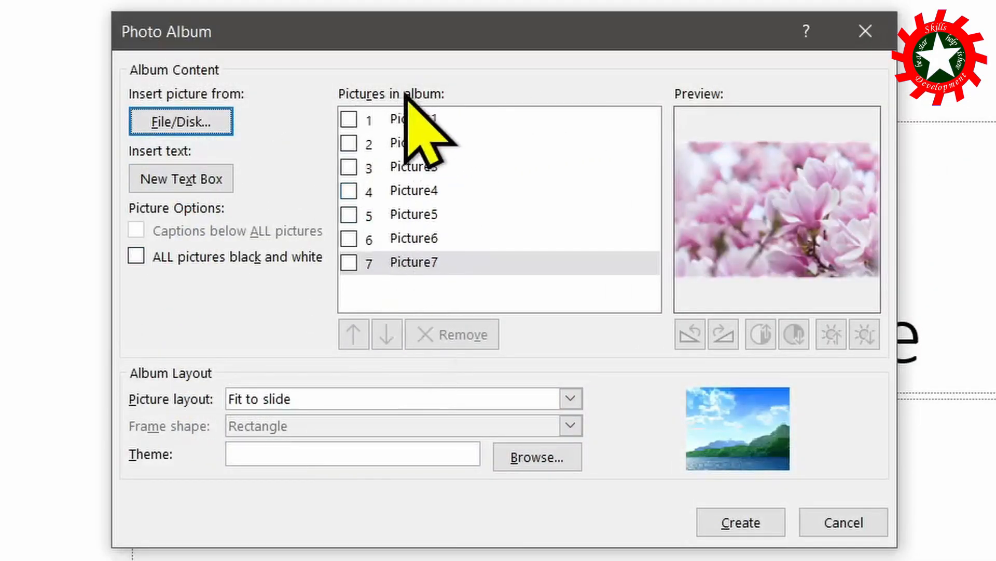
- Preview several of the album's pictures and move Picture7 up to the first position in the picture list
click(421, 149)
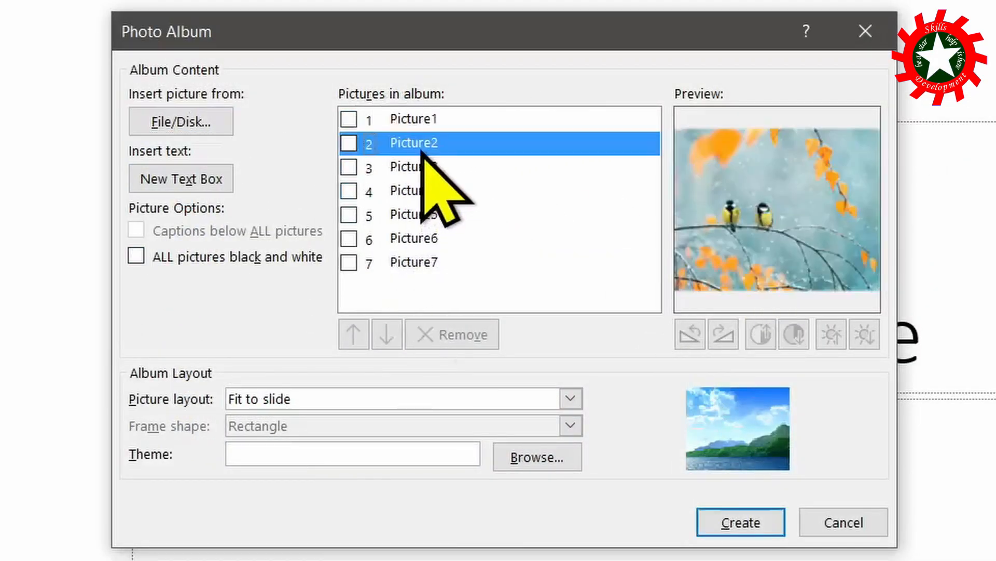
click(421, 173)
click(432, 196)
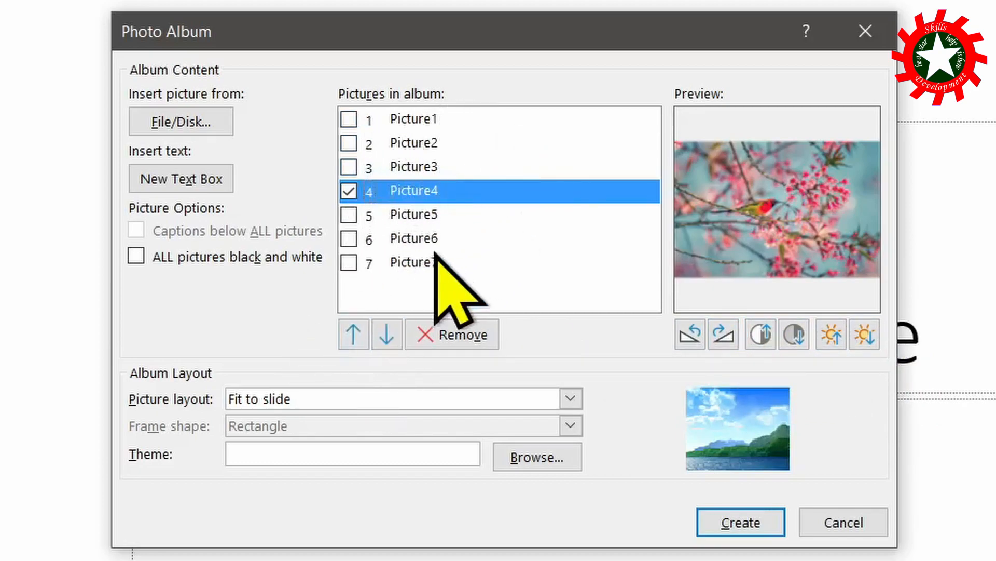
click(412, 264)
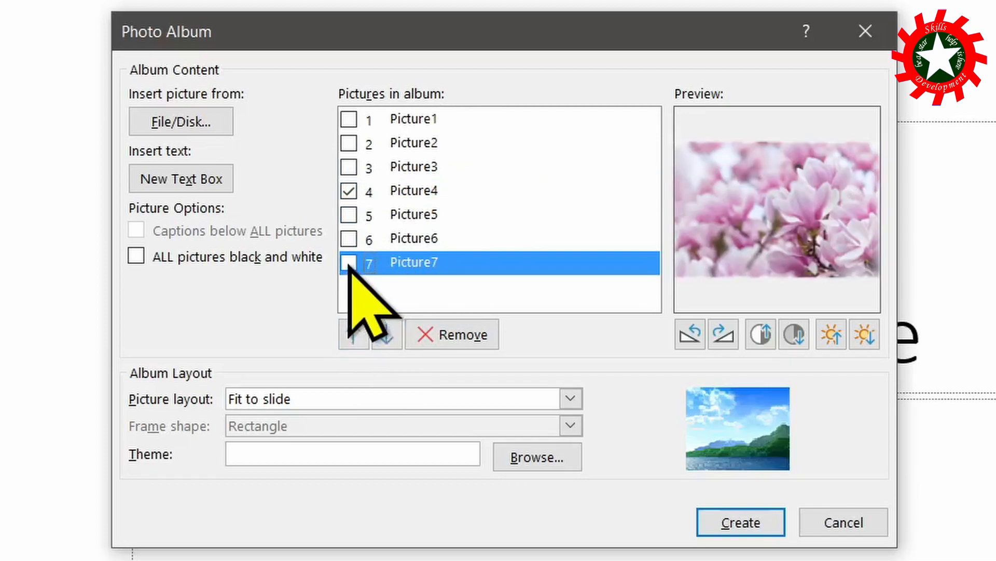
click(349, 262)
click(348, 192)
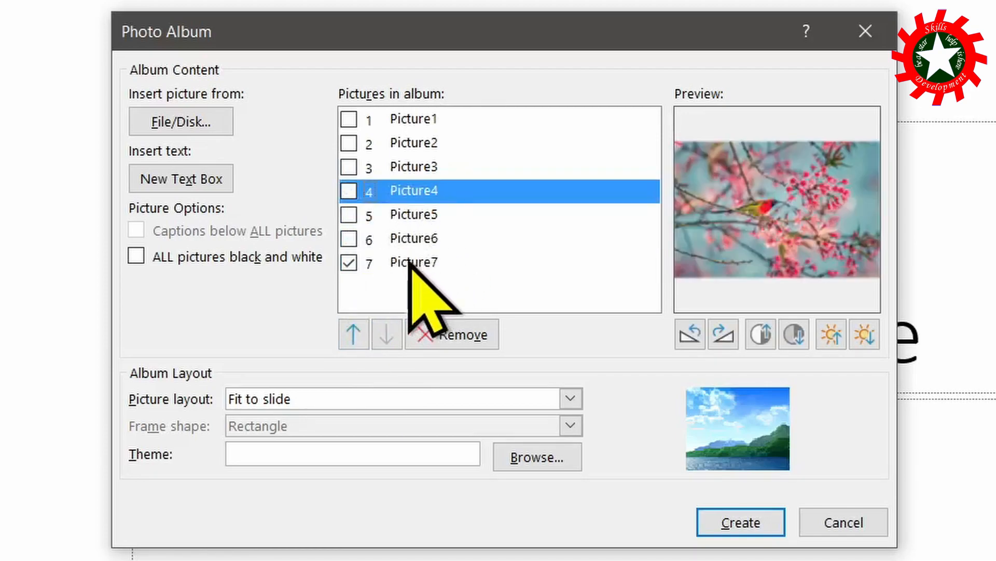
click(409, 256)
click(355, 334)
click(354, 334)
click(354, 334)
click(354, 334)
click(354, 334)
click(354, 334)
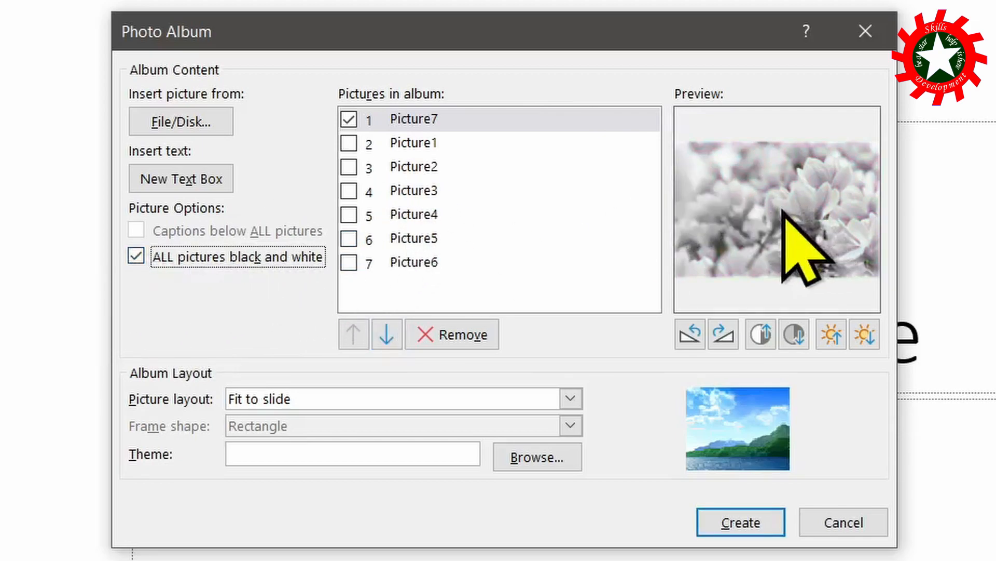
- Turn off the black-and-white option for all pictures and create the photo album
click(136, 255)
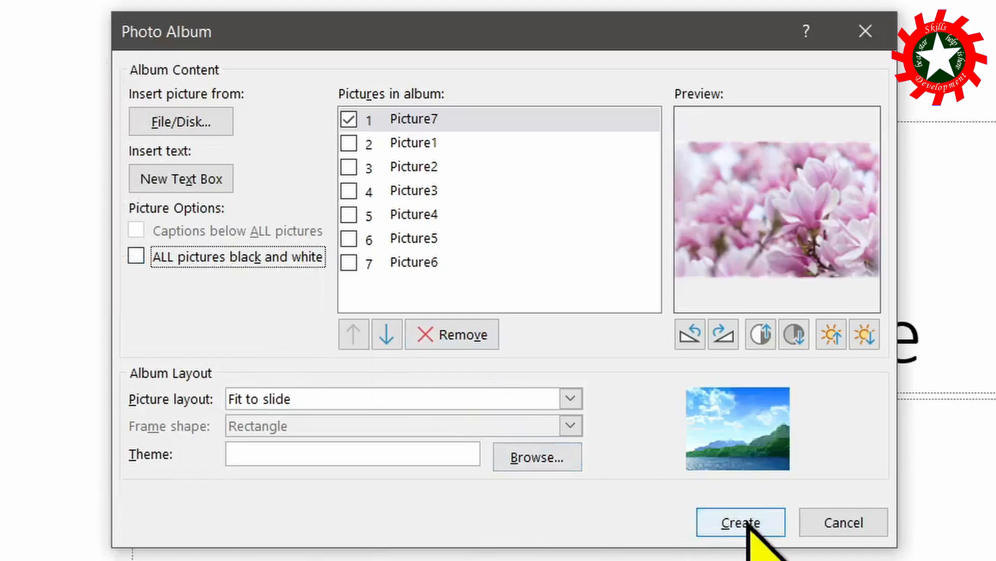
click(742, 523)
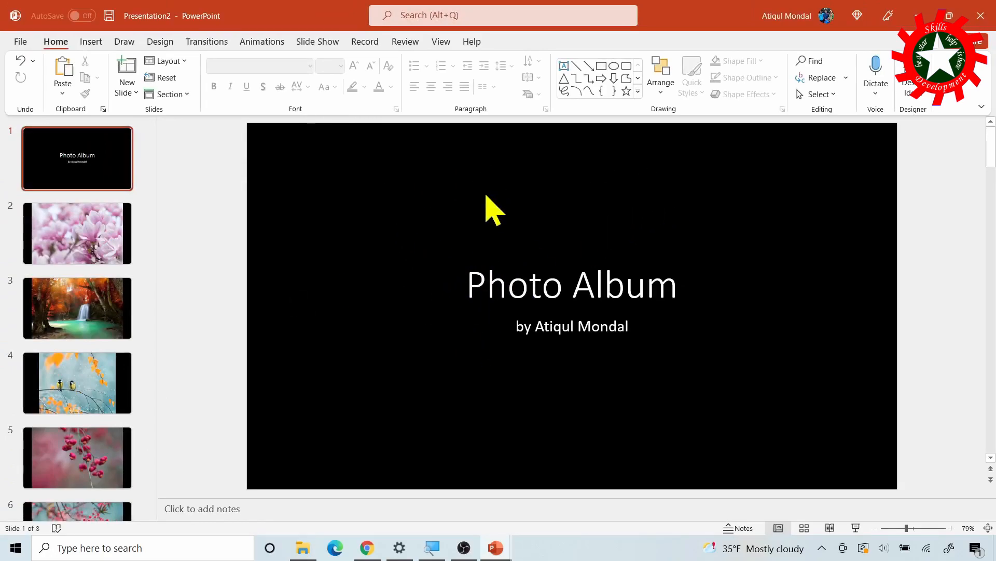
- Switch to the blank Presentation1 window and return to the photo album in Presentation2
click(494, 550)
click(464, 478)
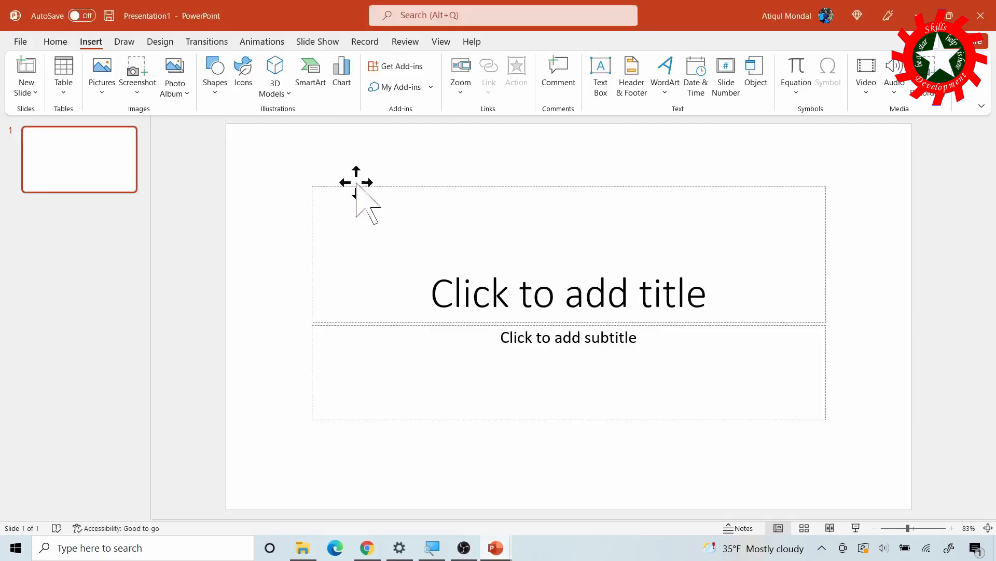
click(496, 547)
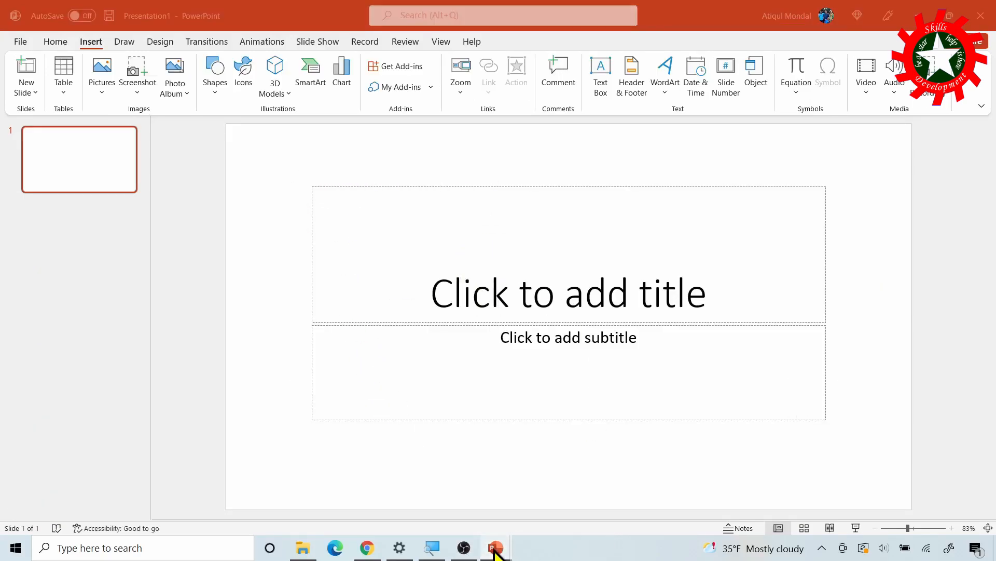
click(563, 467)
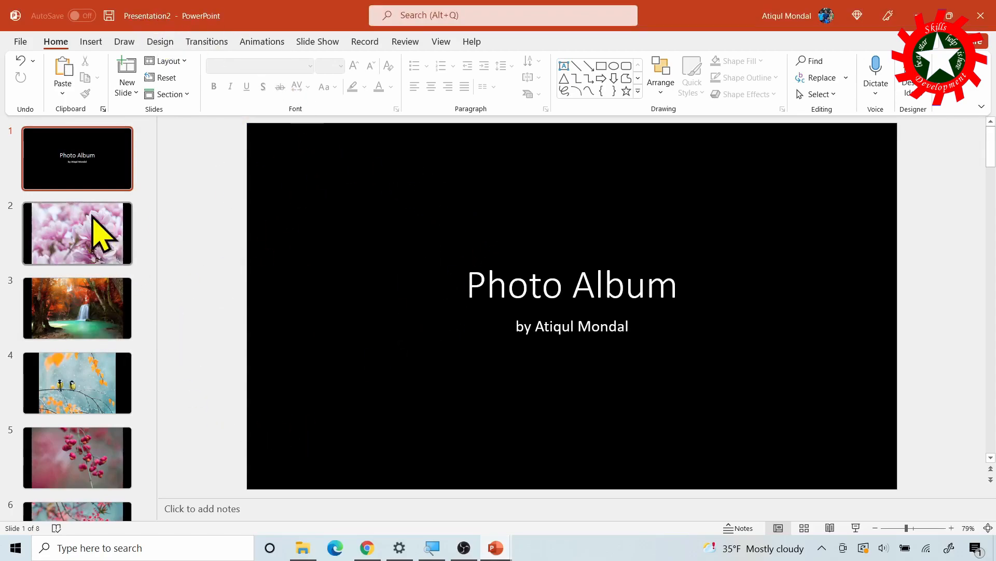
- Play the photo album as a slide show through all its pictures and exit at the end
click(857, 528)
click(875, 230)
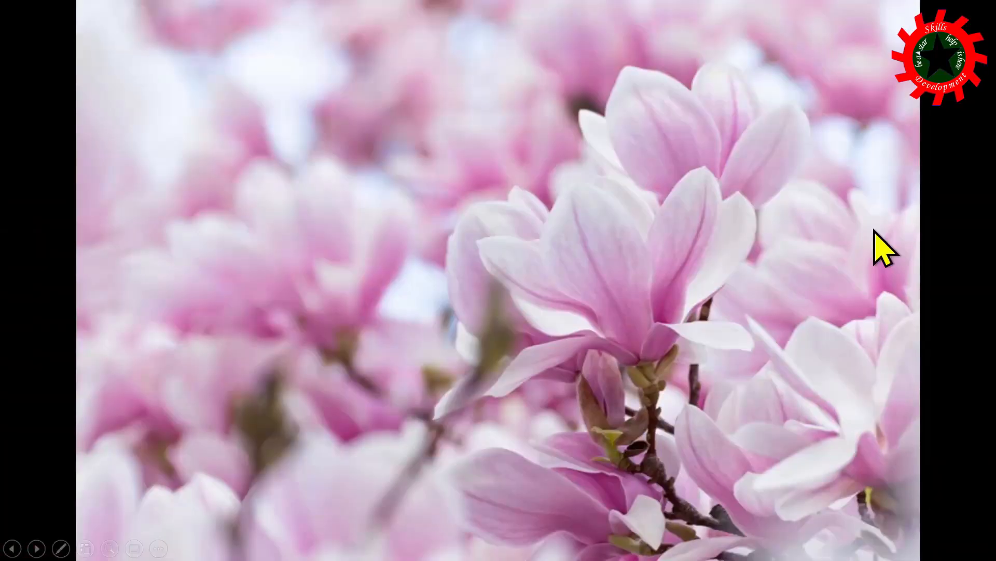
click(857, 234)
click(857, 253)
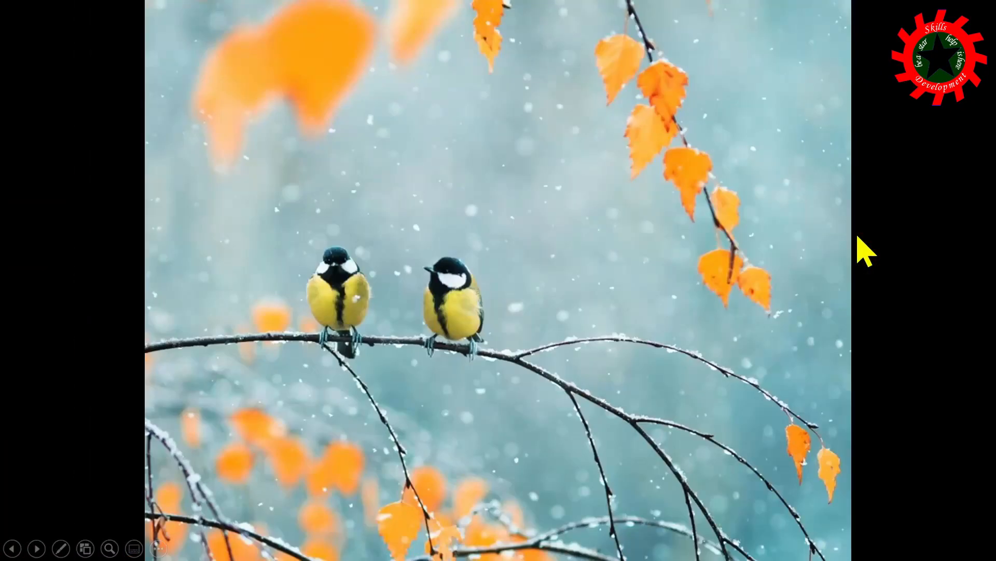
click(857, 253)
click(857, 253)
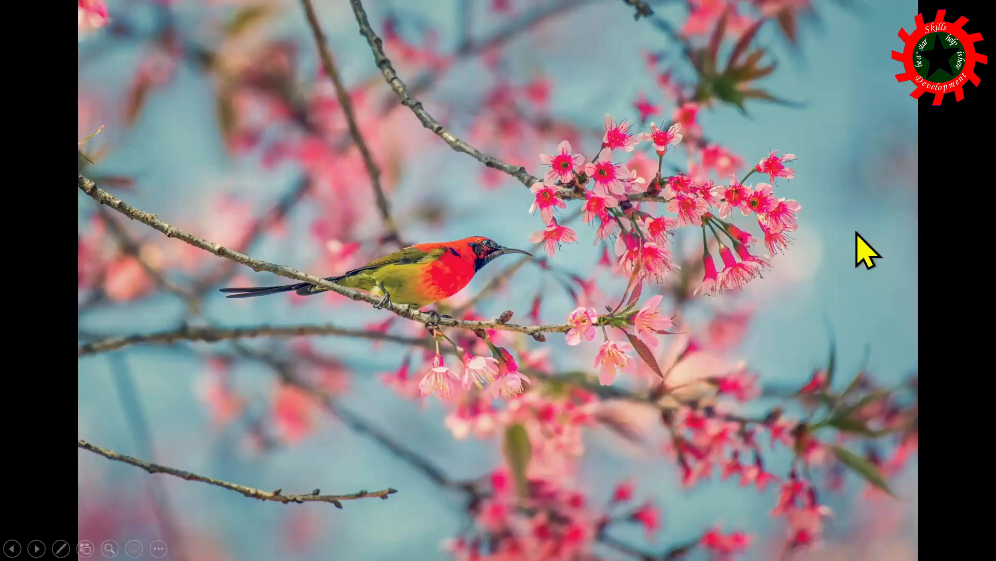
click(857, 233)
click(857, 234)
click(859, 236)
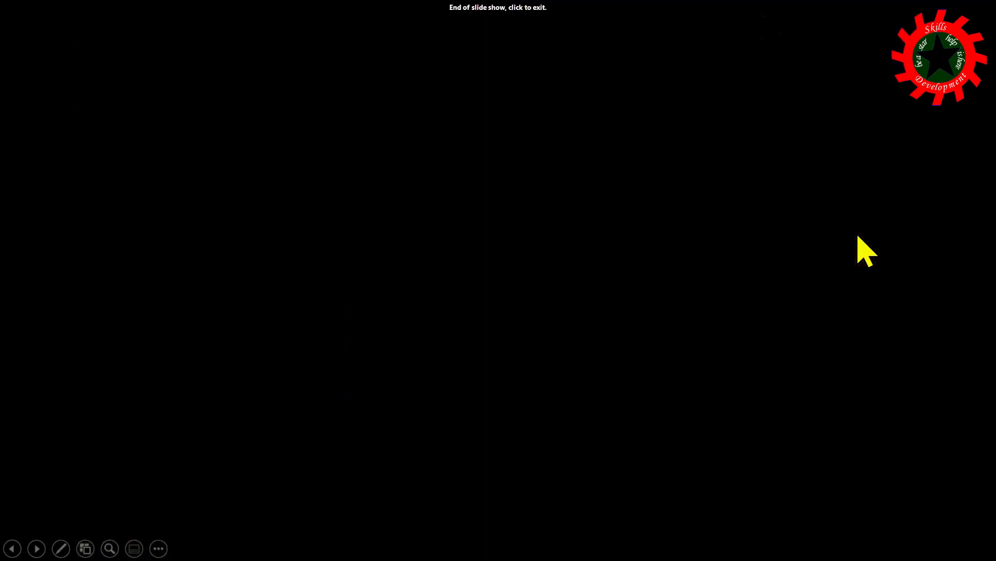
click(858, 237)
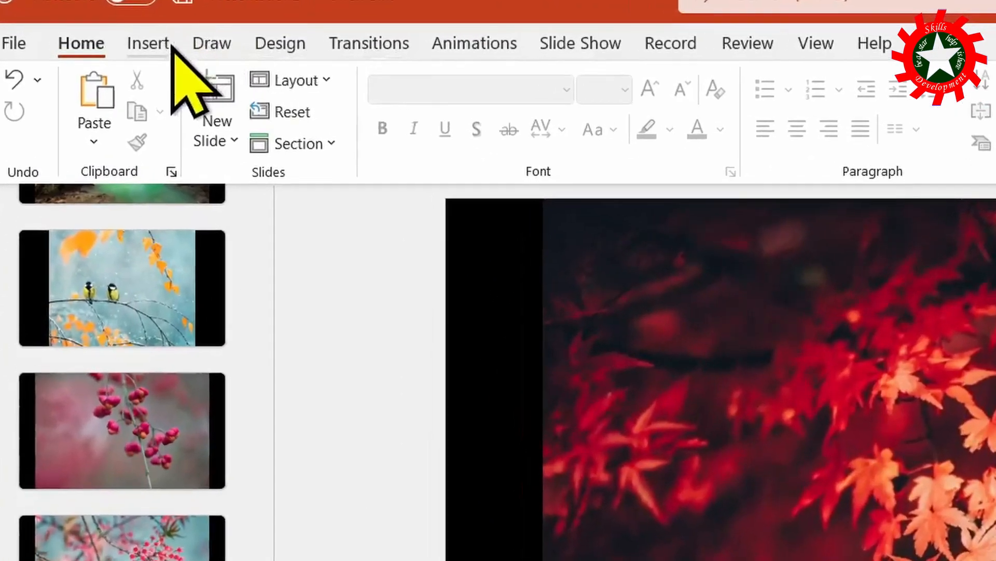
- Edit the photo album to use the 1 picture layout with the Soft Edge Rectangle frame shape and update it
click(91, 42)
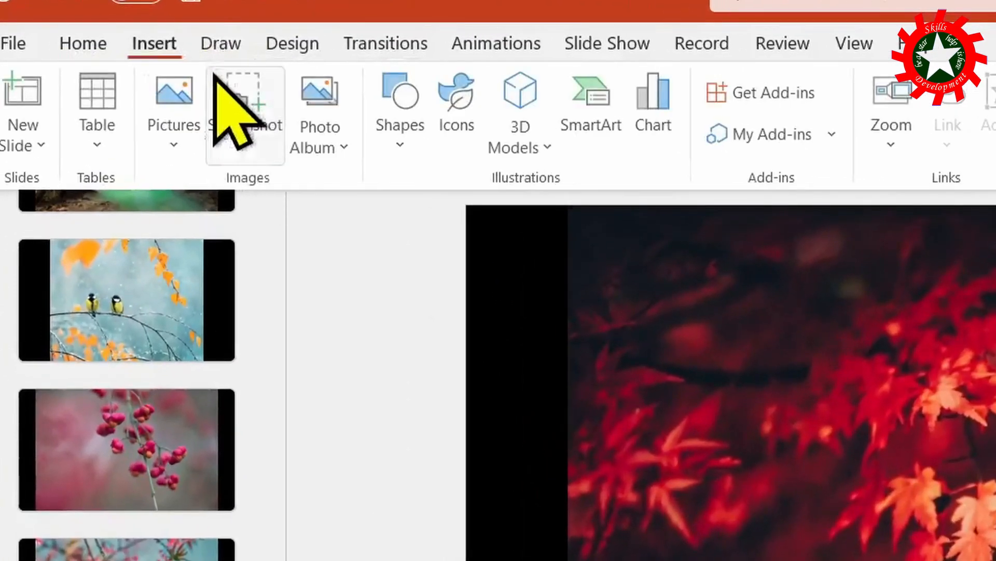
click(343, 157)
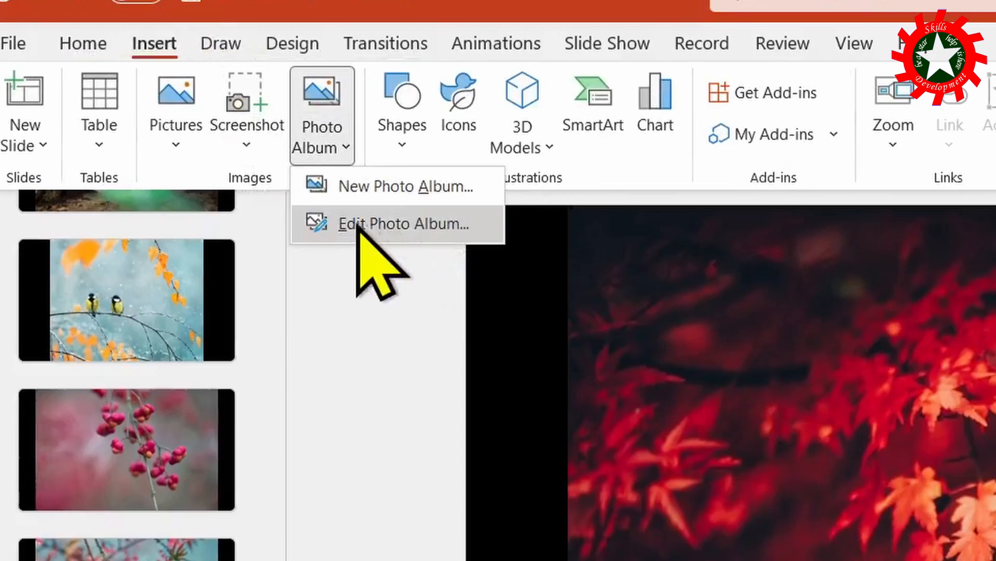
click(404, 223)
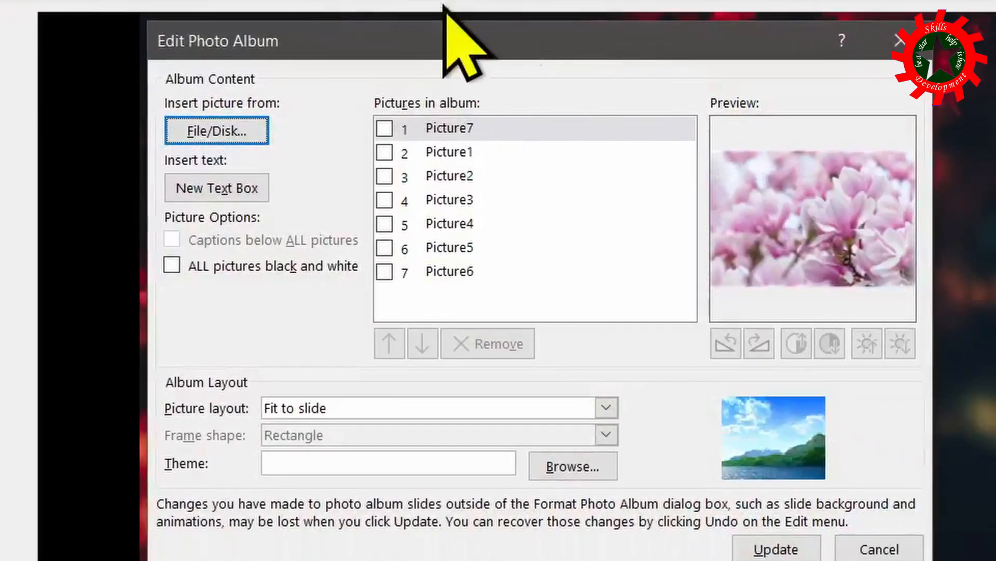
click(606, 408)
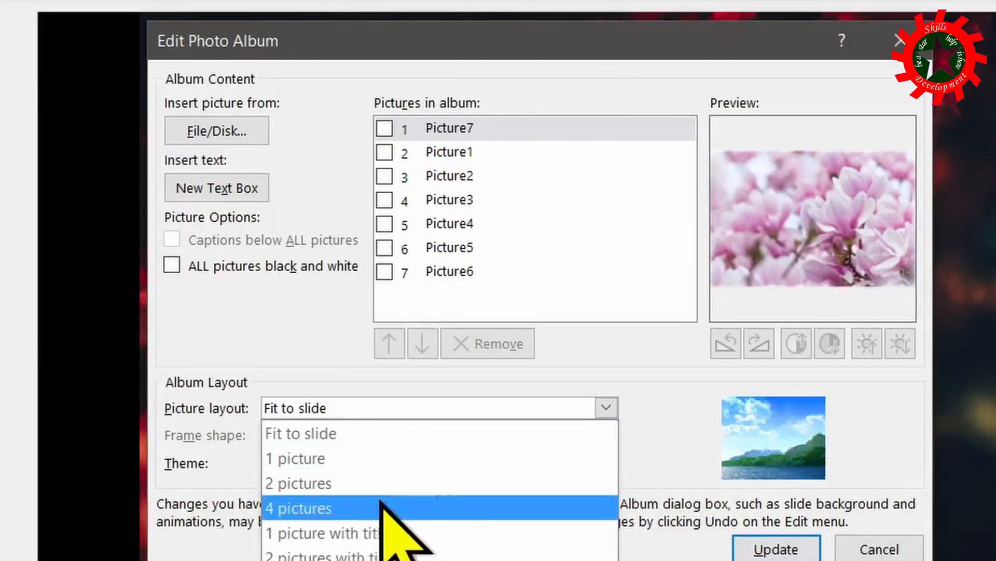
click(335, 458)
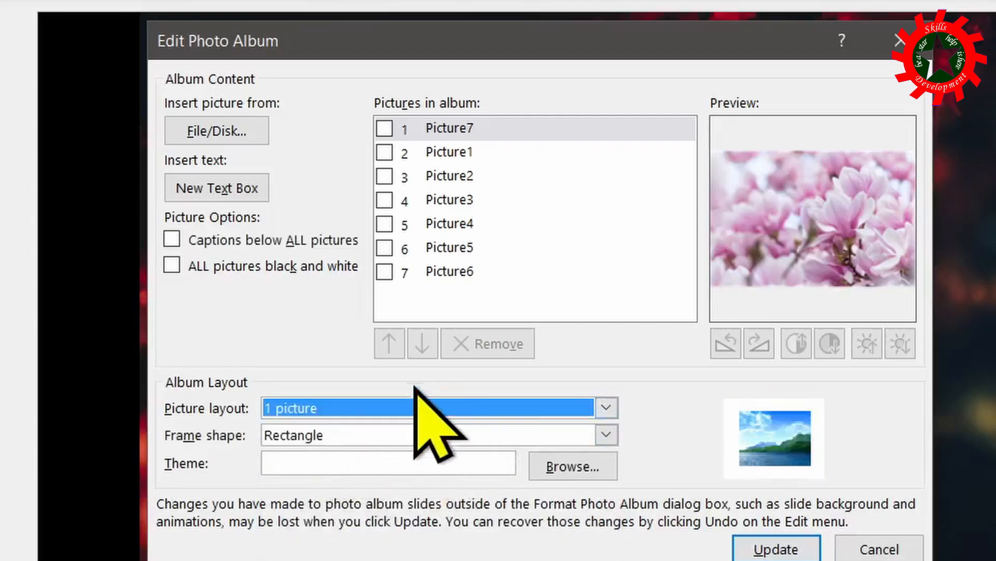
click(606, 436)
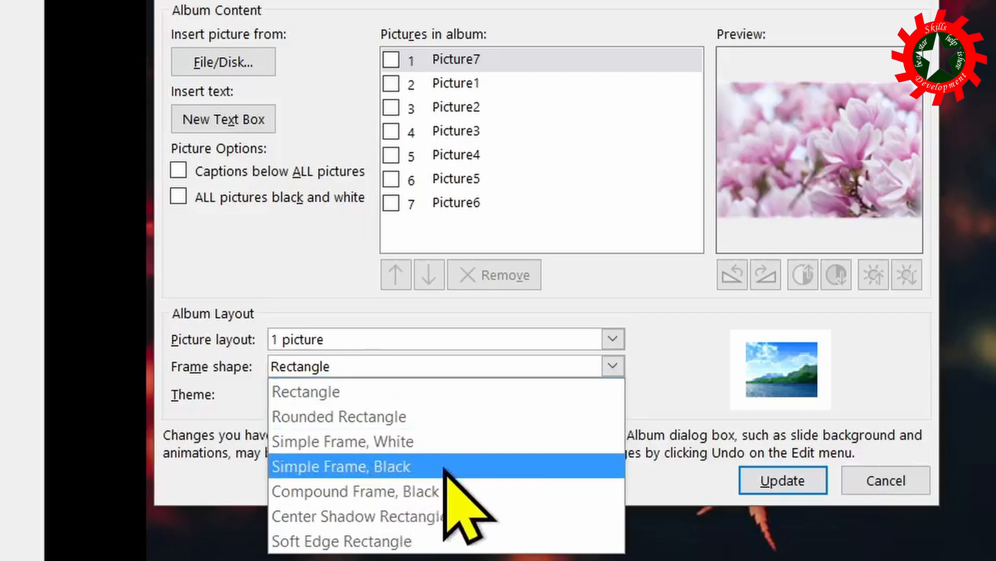
click(320, 541)
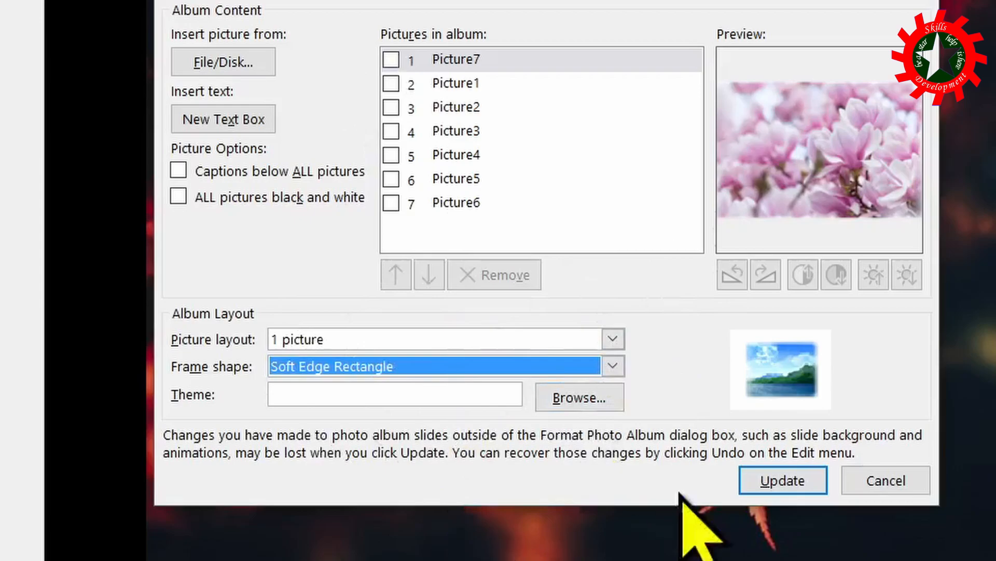
click(783, 480)
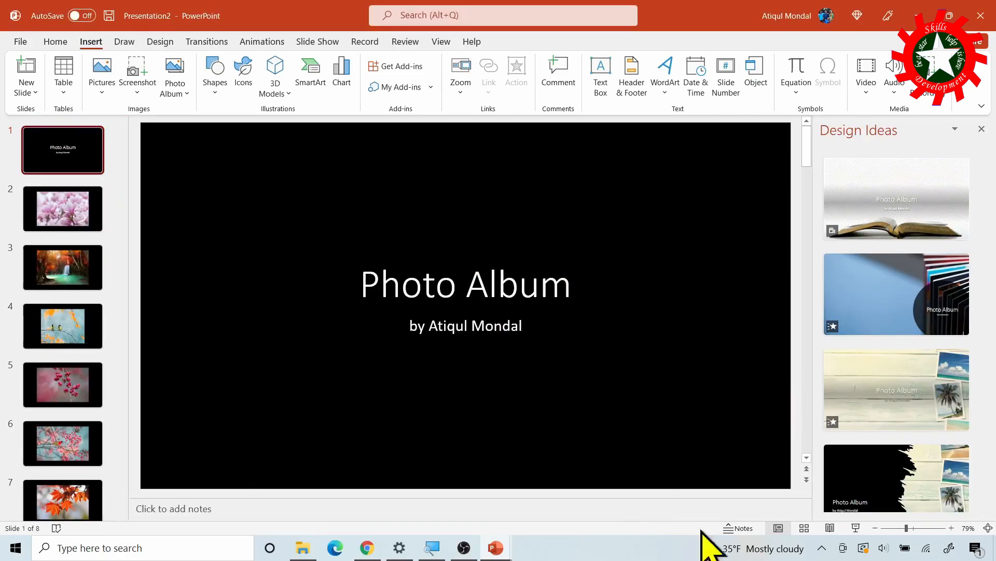
- Run the updated album's slide show to check the soft-edged pictures, and exit at the end
click(851, 528)
click(565, 152)
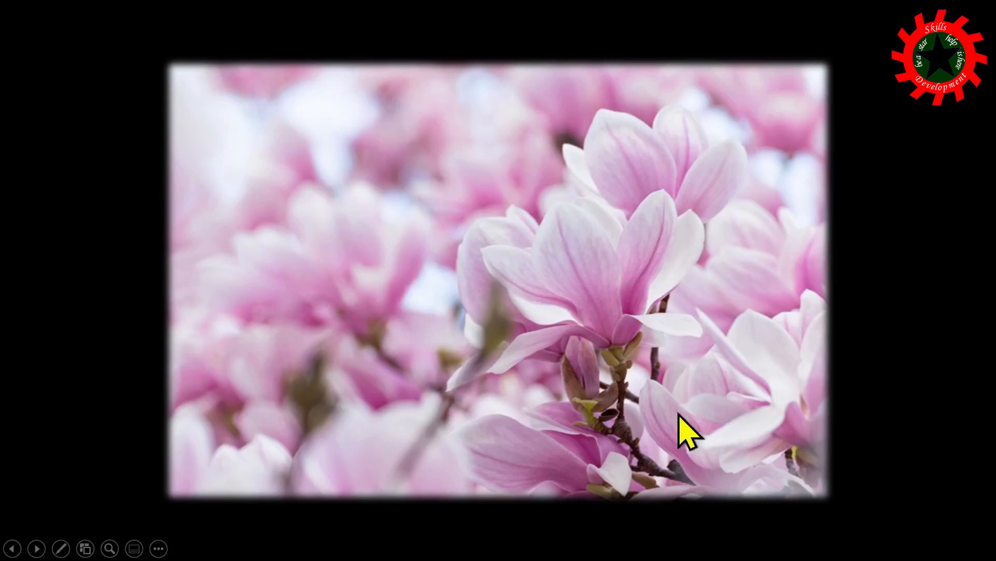
click(943, 210)
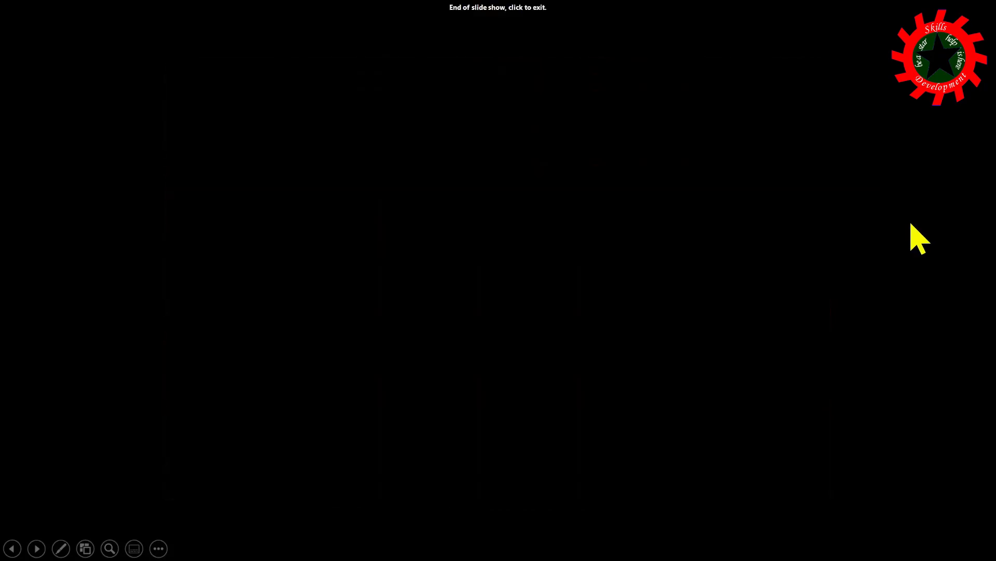
click(912, 237)
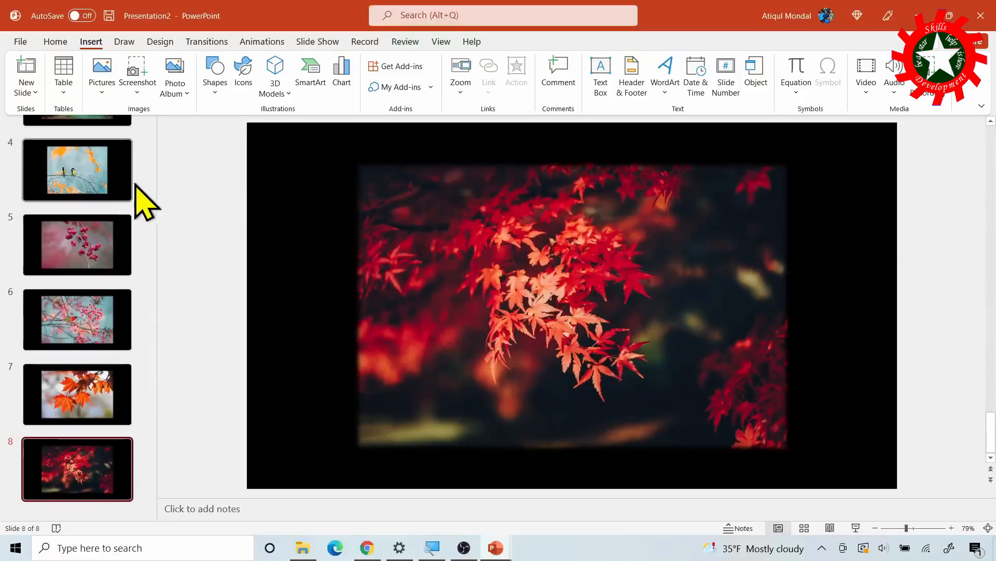
- Open the design themes for the photo album presentation
click(166, 43)
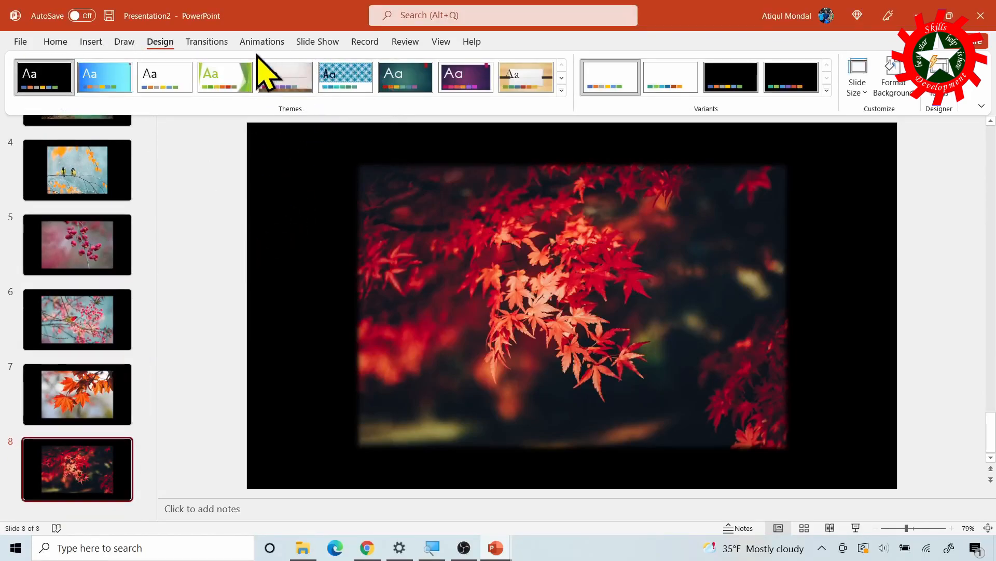